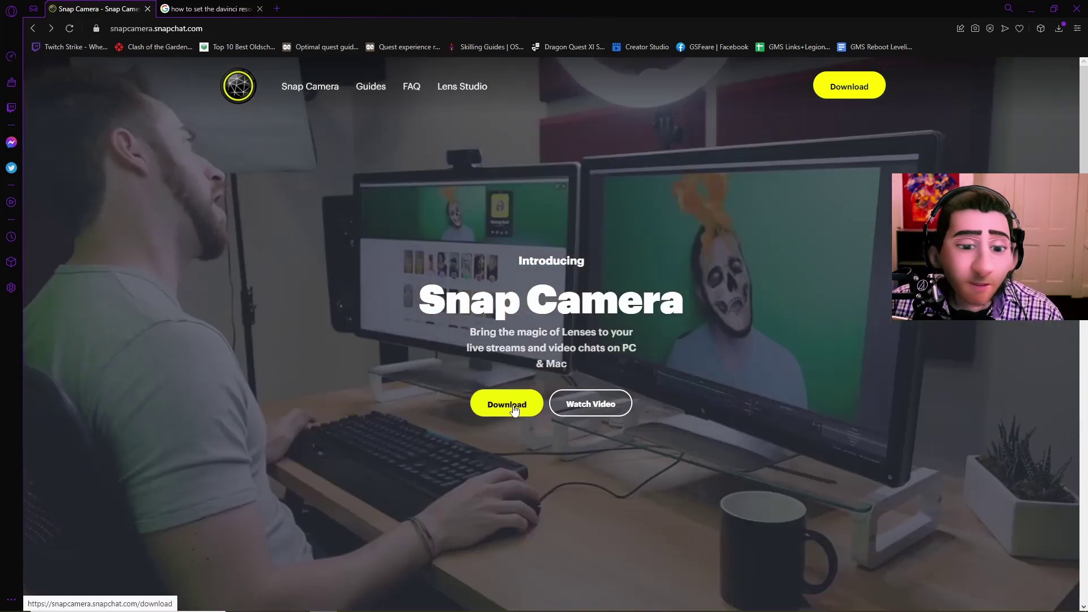
Open the Snap Camera download page and highlight the System Requirements heading and the macOS entry.
{"action": "left_click", "coordinate": [505, 404]}
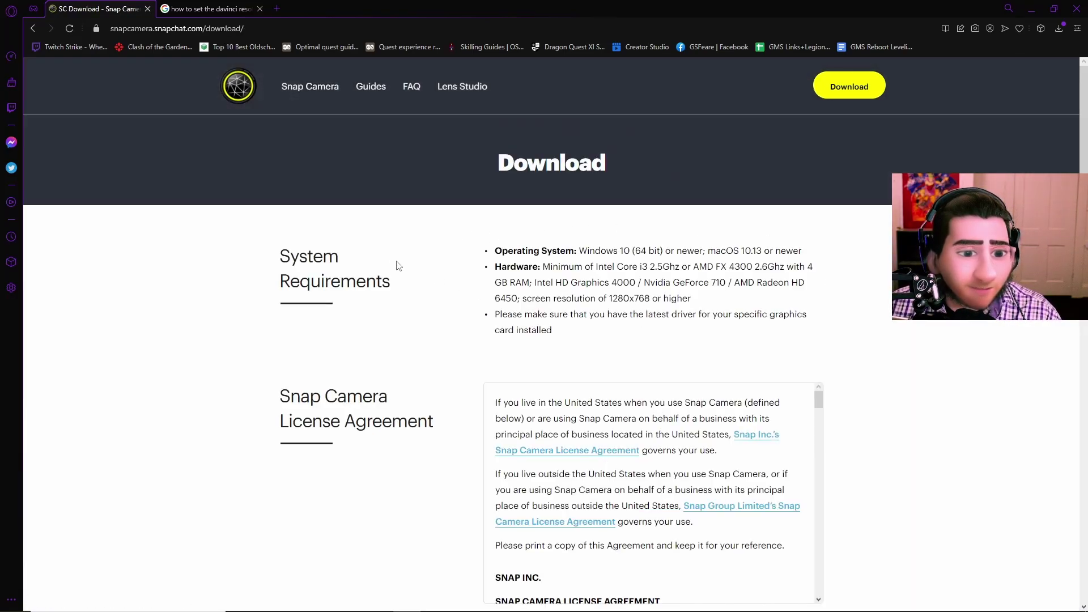
{"action": "left_click_drag", "start_coordinate": [276, 257], "coordinate": [376, 282]}
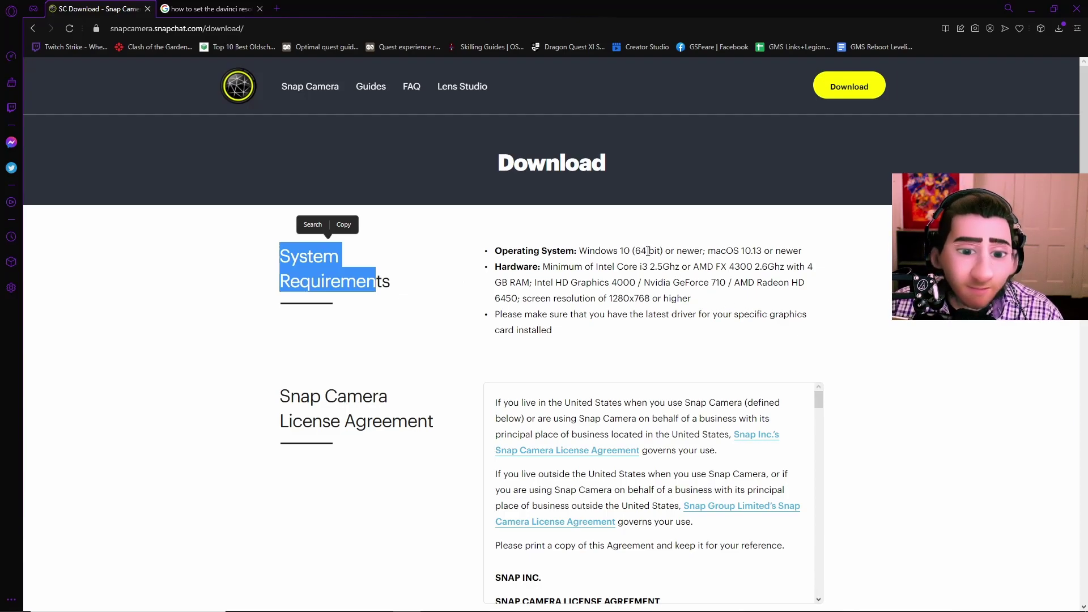
{"action": "left_click_drag", "start_coordinate": [708, 252], "coordinate": [739, 251]}
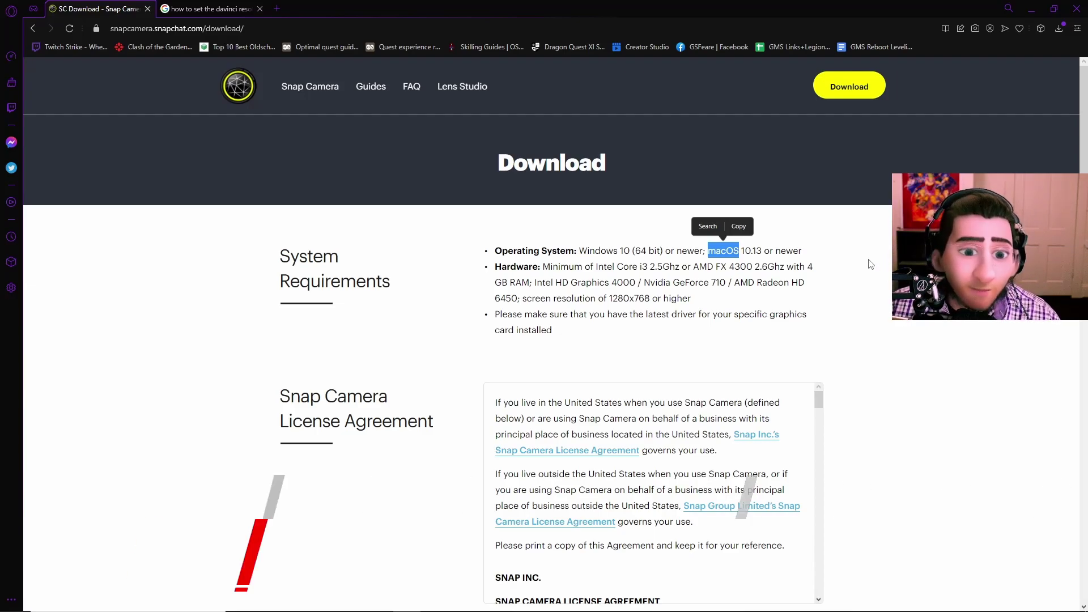
Accept the privacy policy, license agreement and terms for the Snap Camera download, and complete the not-a-robot check.
{"action": "scroll", "coordinate": [901, 326], "scroll_direction": "down", "scroll_amount": 2}
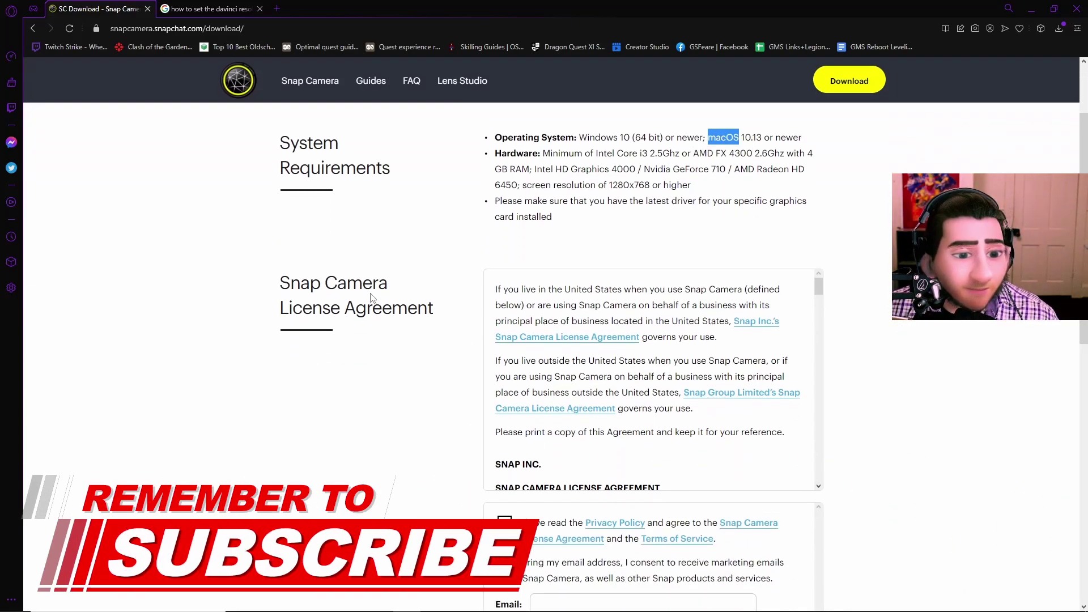
{"action": "scroll", "coordinate": [859, 319], "scroll_direction": "down", "scroll_amount": 3}
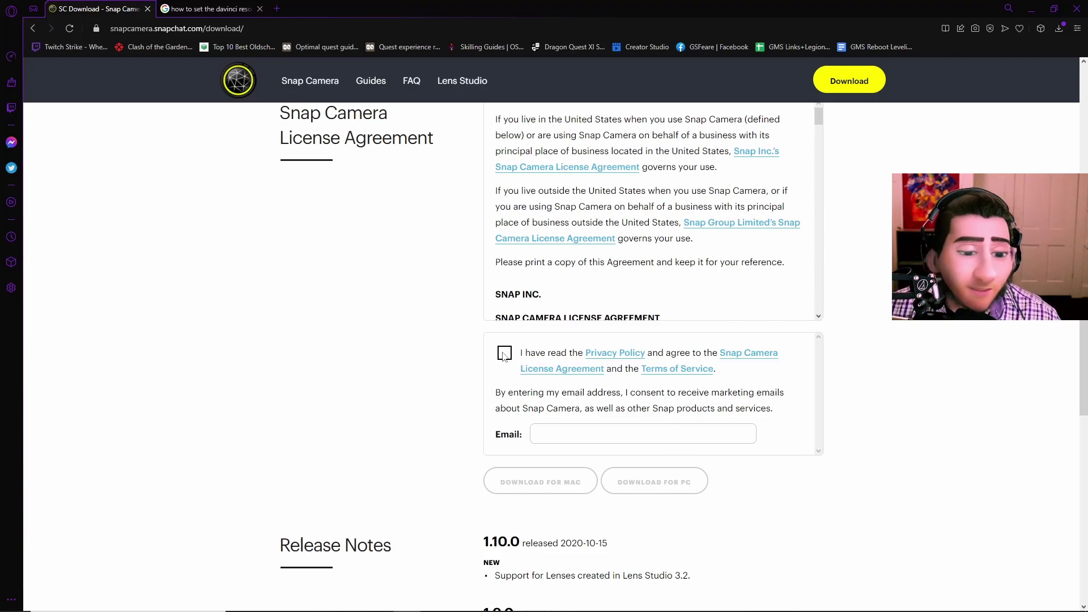
{"action": "left_click", "coordinate": [503, 353]}
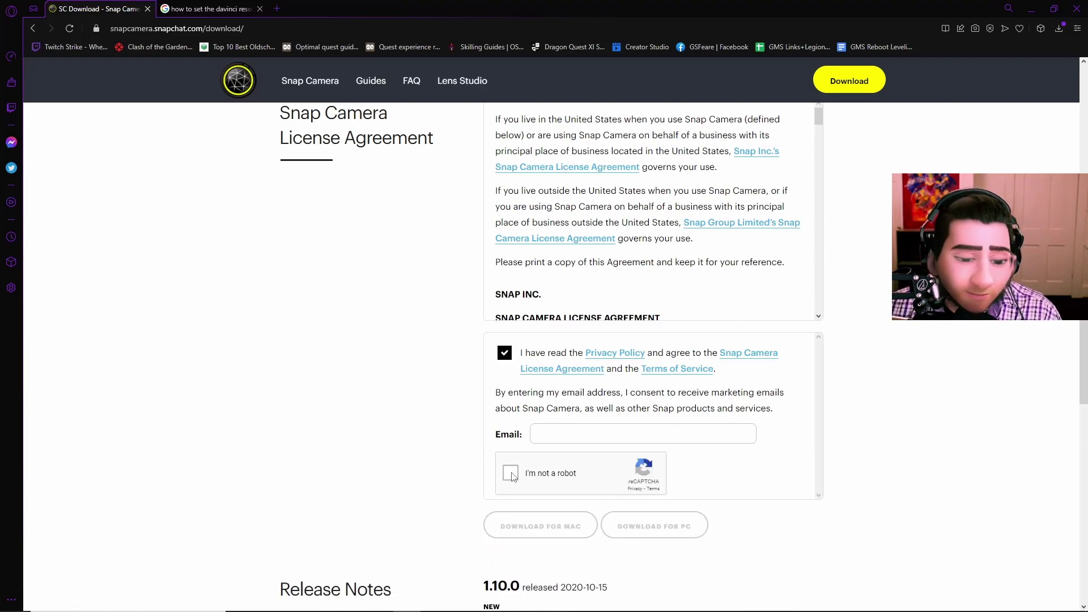
{"action": "left_click", "coordinate": [511, 474]}
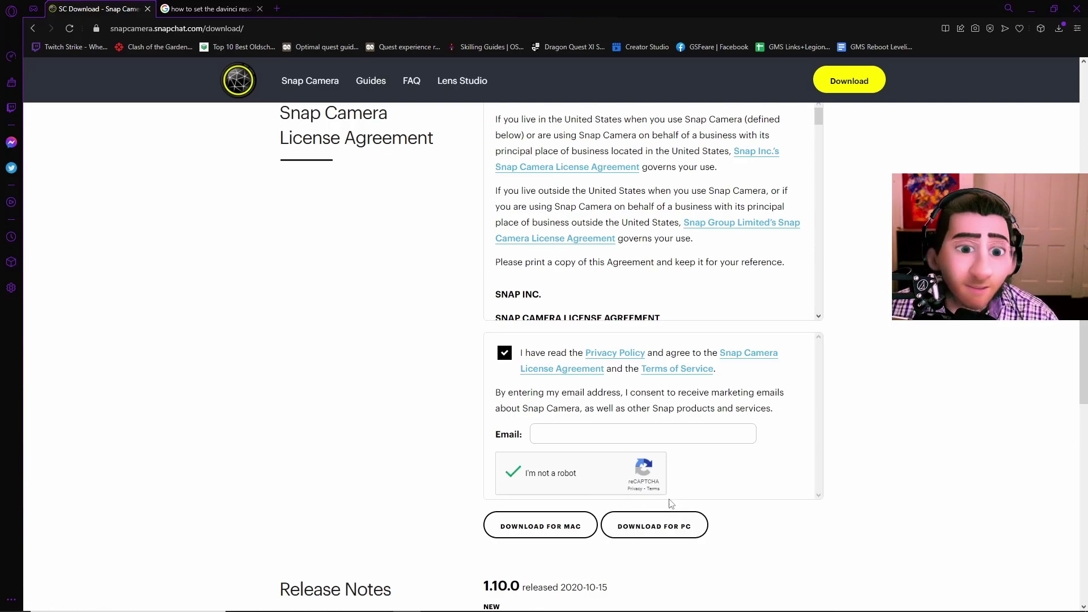
Switch to Snap Camera and examine the camera resolution and microphone choices in its settings, and return to the lens overview.
{"action": "left_click", "coordinate": [546, 608]}
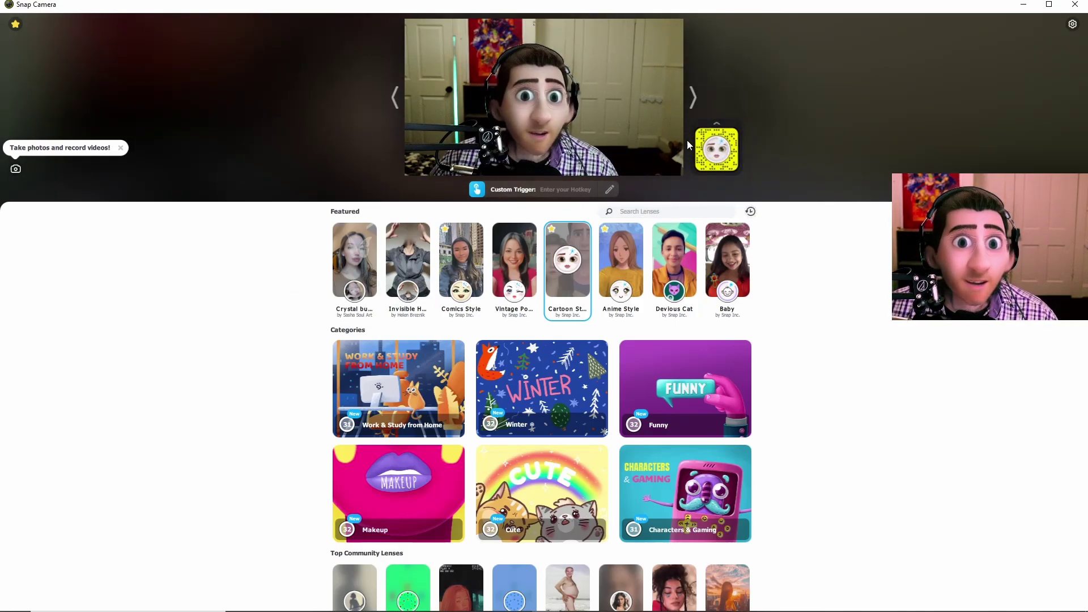
{"action": "left_click", "coordinate": [1072, 24]}
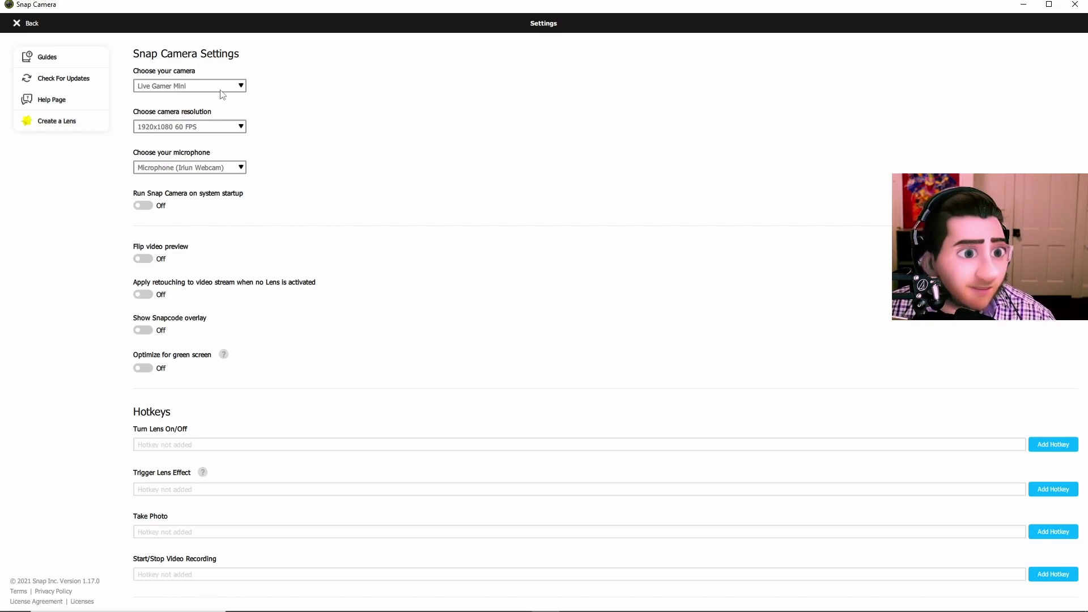
{"action": "left_click", "coordinate": [219, 135]}
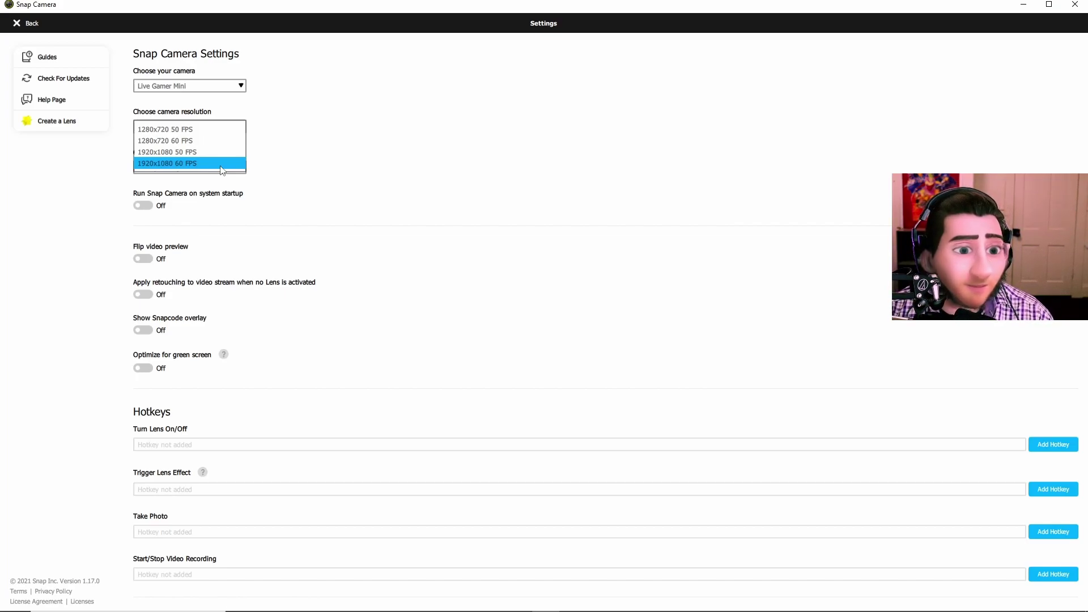
{"action": "left_click", "coordinate": [305, 155]}
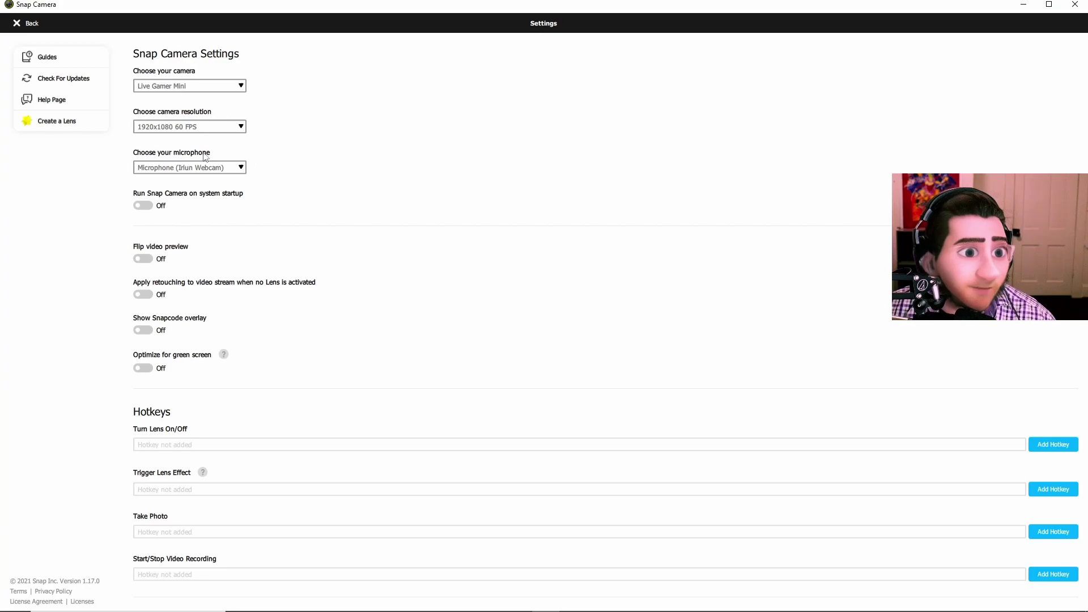
{"action": "left_click", "coordinate": [230, 173]}
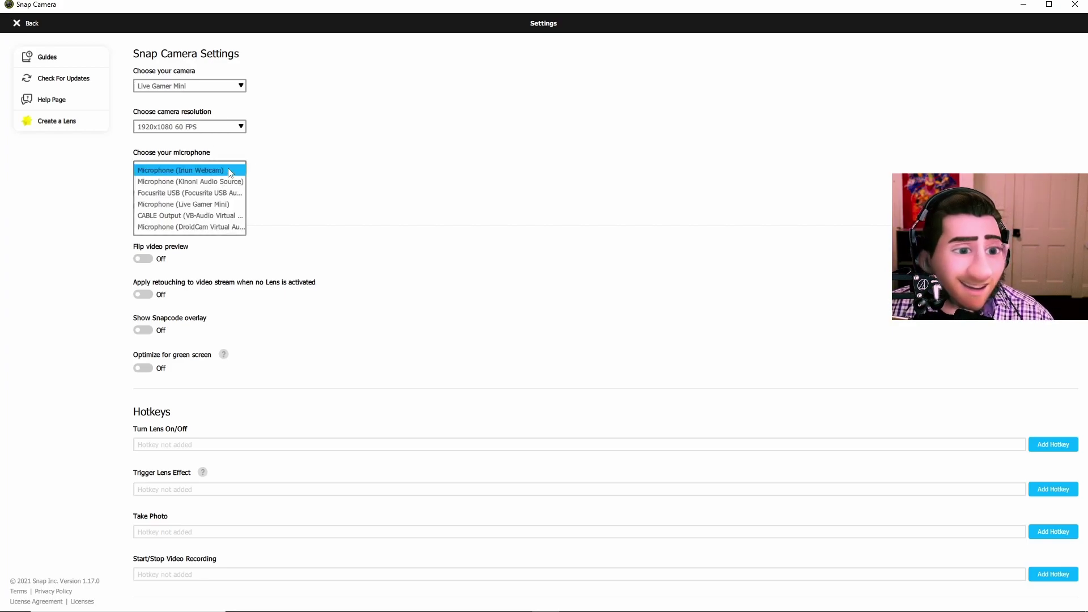
{"action": "left_click", "coordinate": [304, 170]}
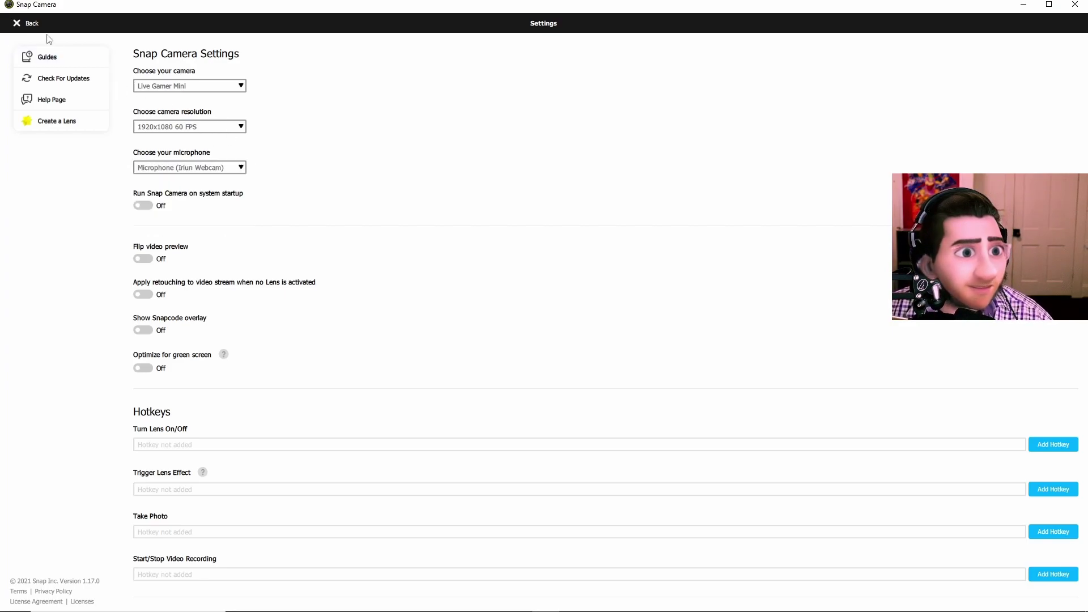
{"action": "left_click", "coordinate": [24, 23]}
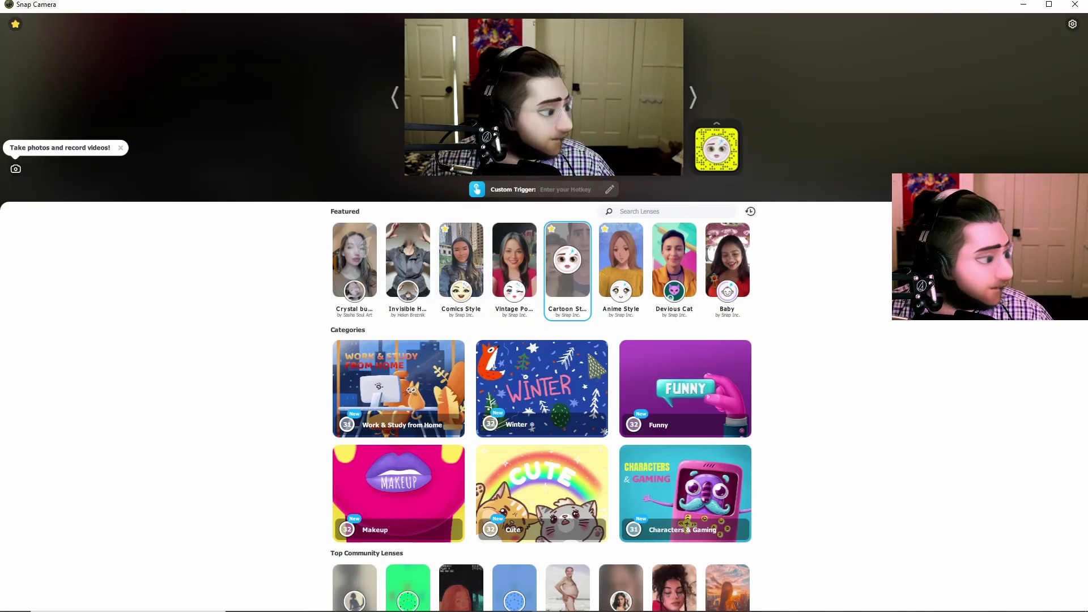
Switch to OBS and look up the Video Capture Device entry among the source types that can be added.
{"action": "key", "text": "alt+Tab"}
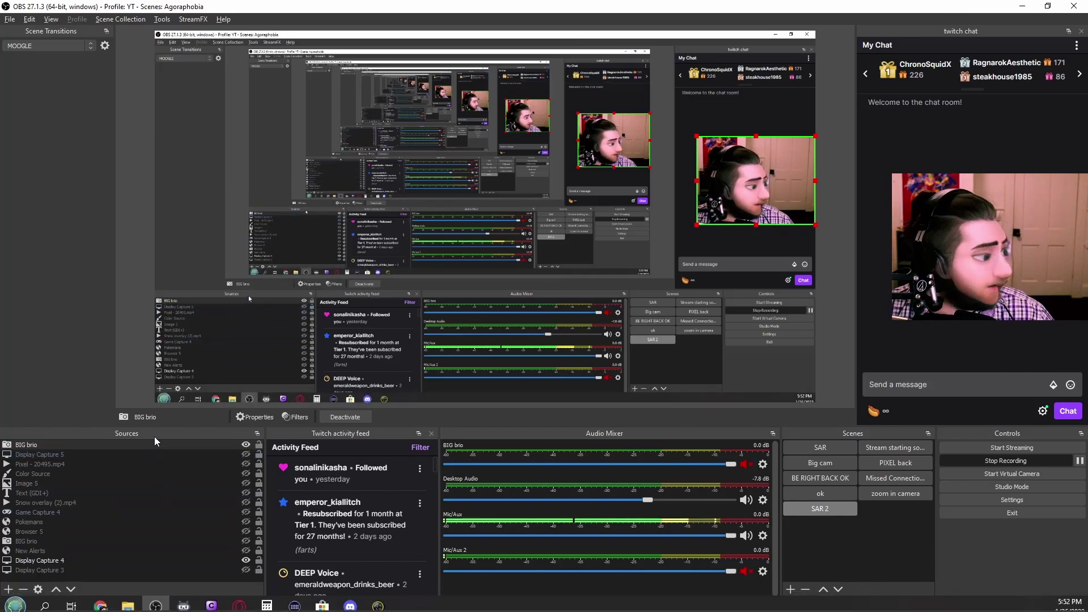
{"action": "left_click", "coordinate": [156, 443]}
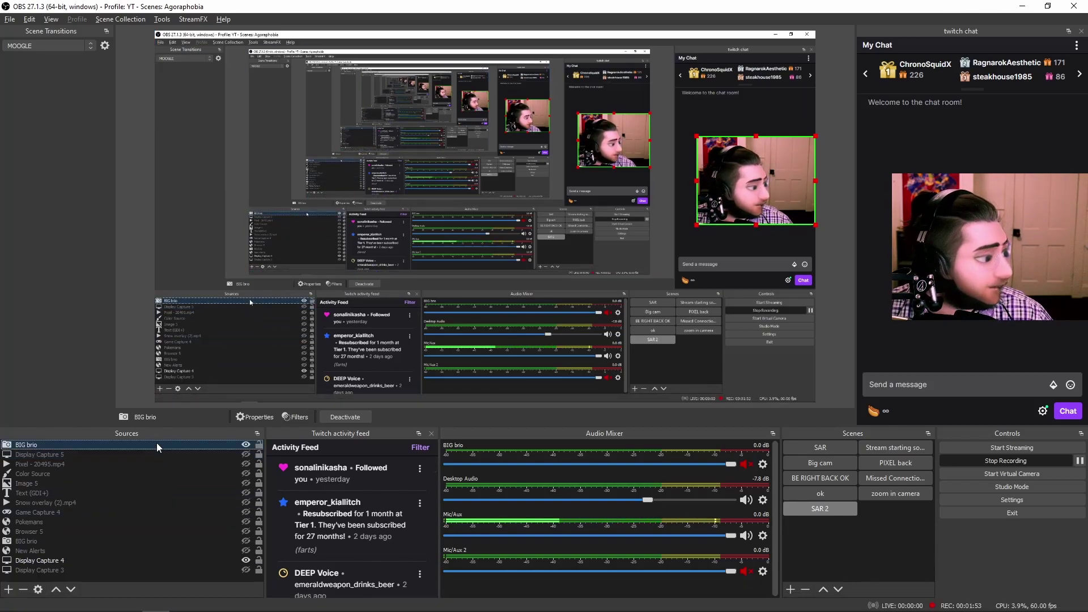
{"action": "left_click", "coordinate": [8, 589]}
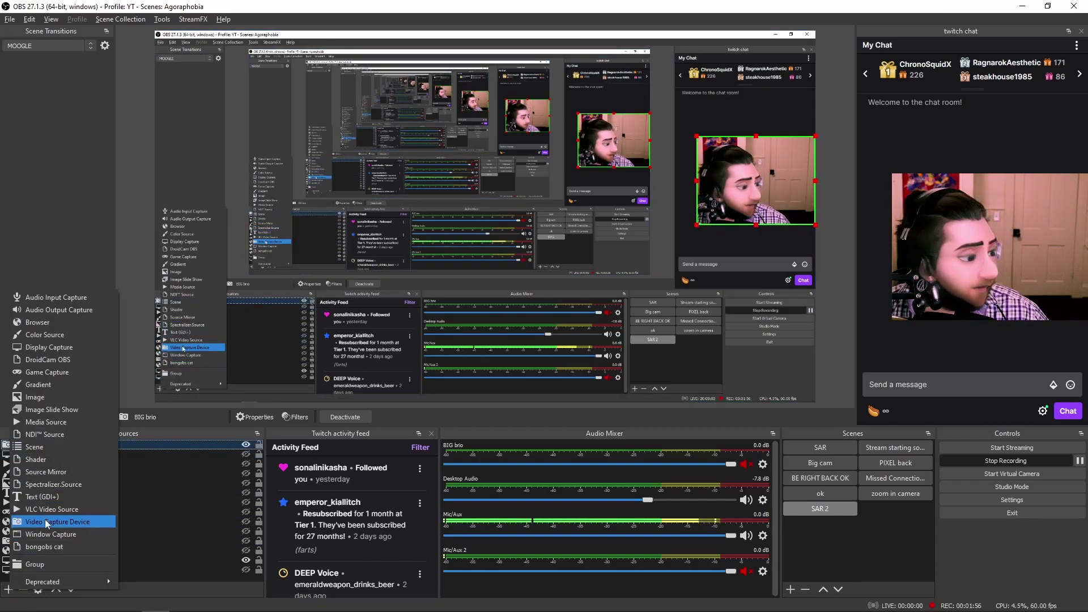
{"action": "left_click", "coordinate": [150, 445]}
Review the device, video format and color space options in the BIG brio source's properties, and accept them as they are.
{"action": "right_click", "coordinate": [152, 444]}
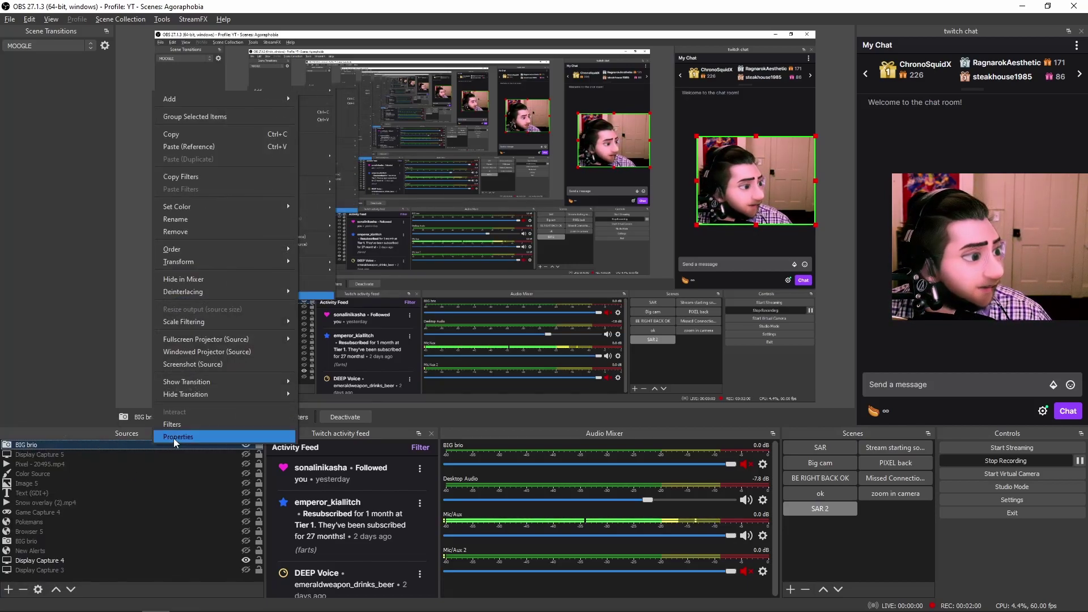
{"action": "left_click", "coordinate": [173, 437]}
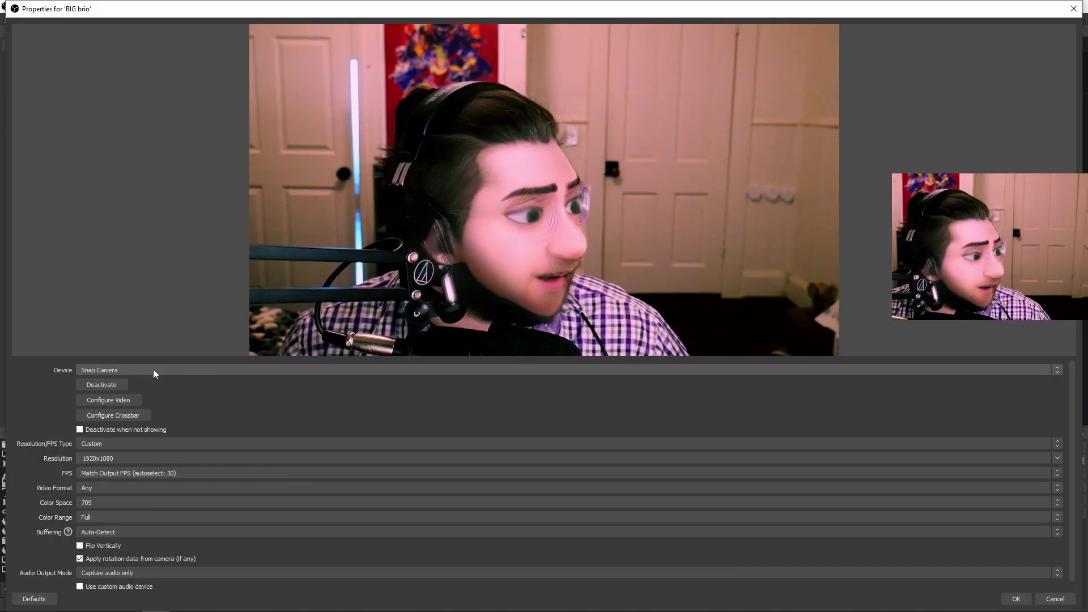
{"action": "left_click", "coordinate": [154, 370]}
{"action": "left_click", "coordinate": [56, 400]}
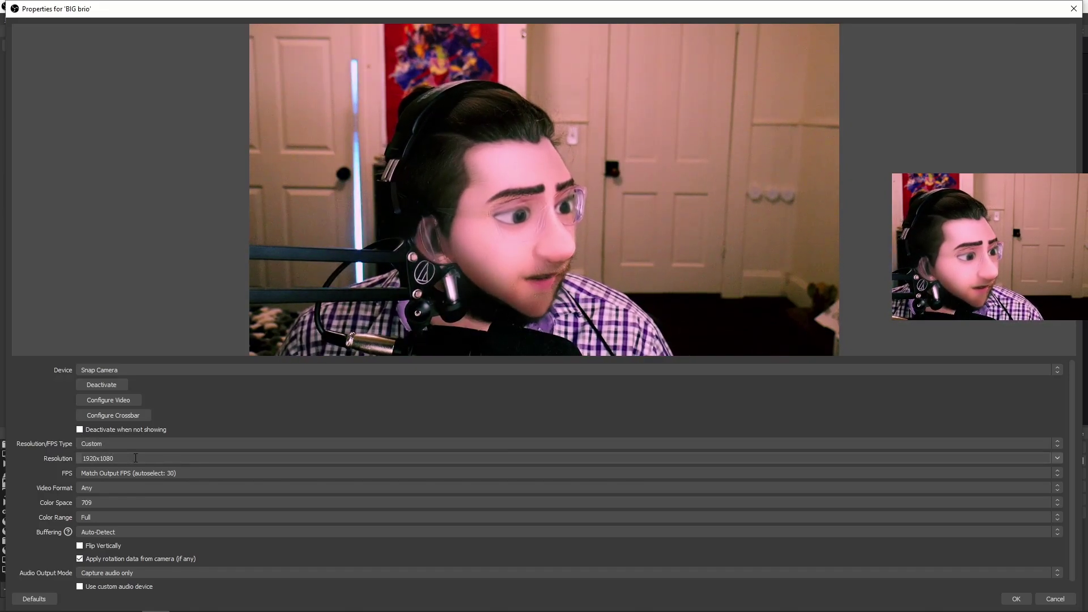
{"action": "left_click", "coordinate": [148, 489]}
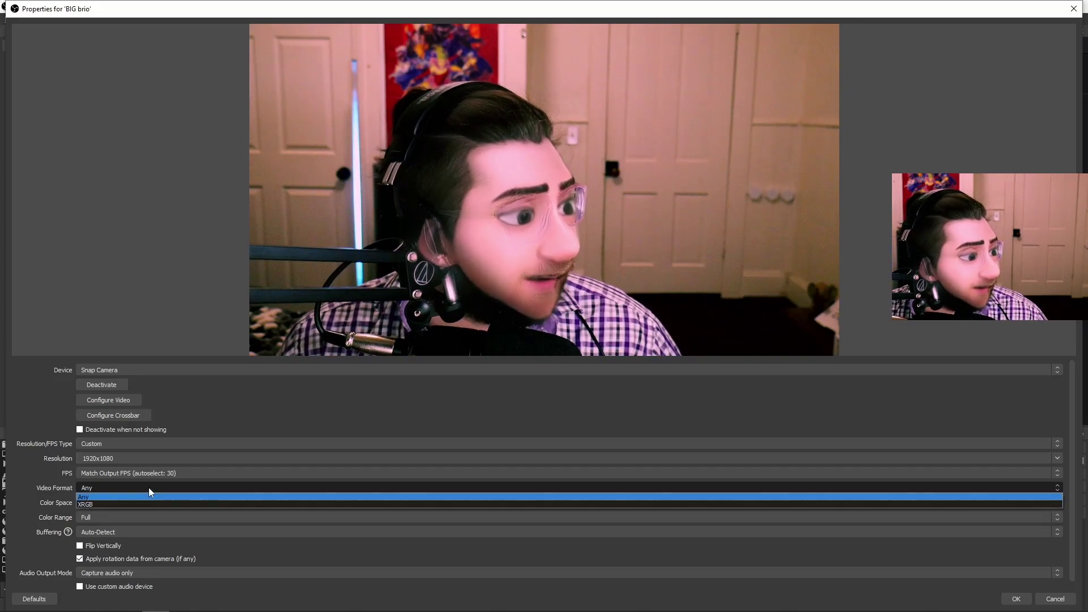
{"action": "left_click", "coordinate": [62, 498]}
{"action": "left_click", "coordinate": [91, 503]}
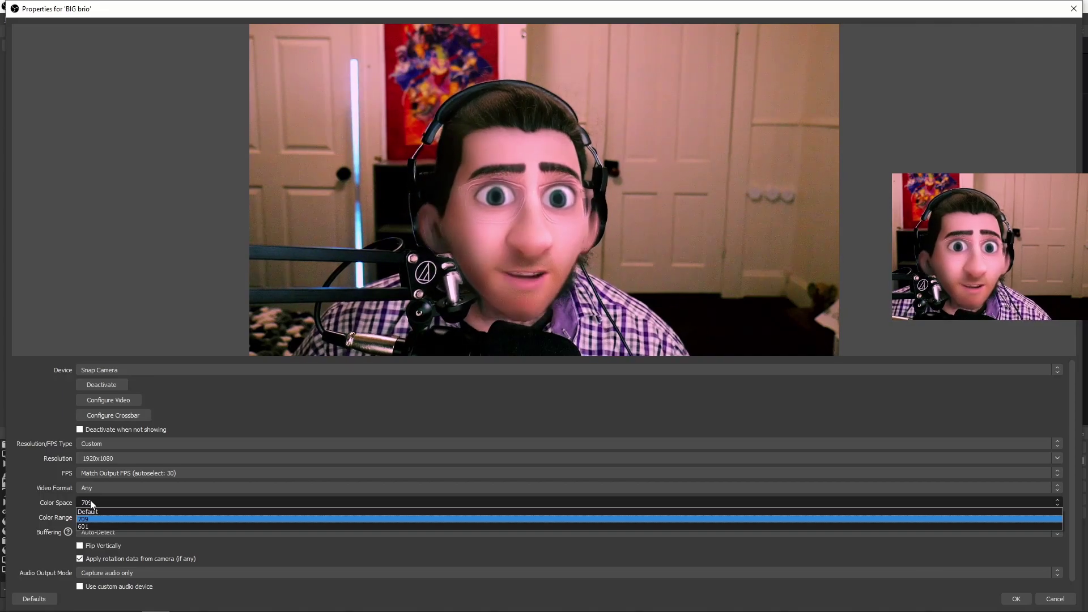
{"action": "left_click", "coordinate": [18, 488]}
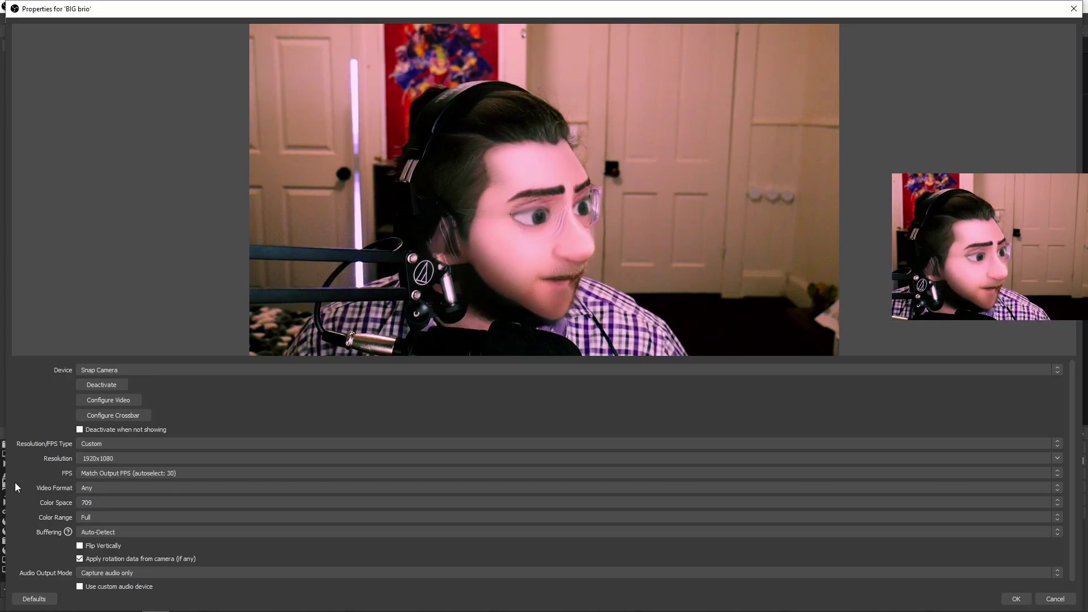
{"action": "scroll", "coordinate": [49, 525], "scroll_direction": "down", "scroll_amount": 1}
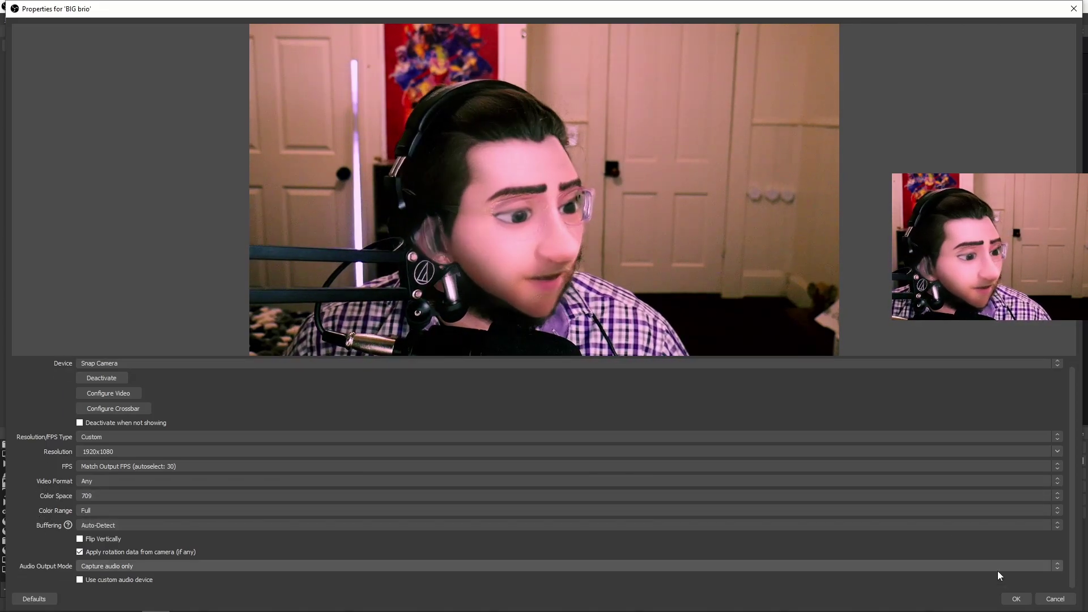
{"action": "left_click", "coordinate": [1020, 602]}
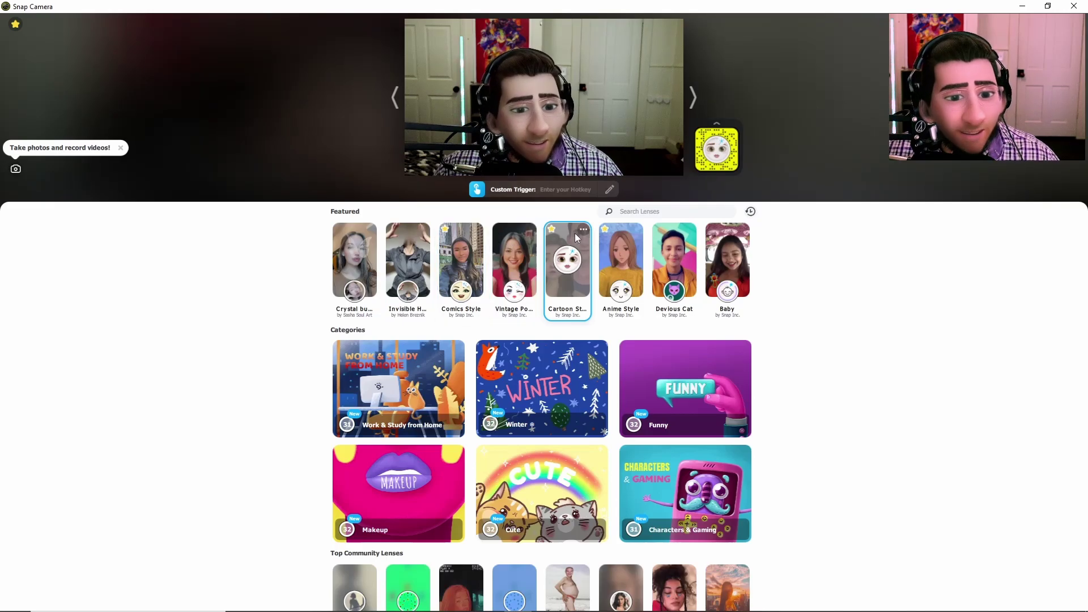
Browse the favorite lenses in Snap Camera and show the hotkeys assigned to them.
{"action": "left_click", "coordinate": [15, 24]}
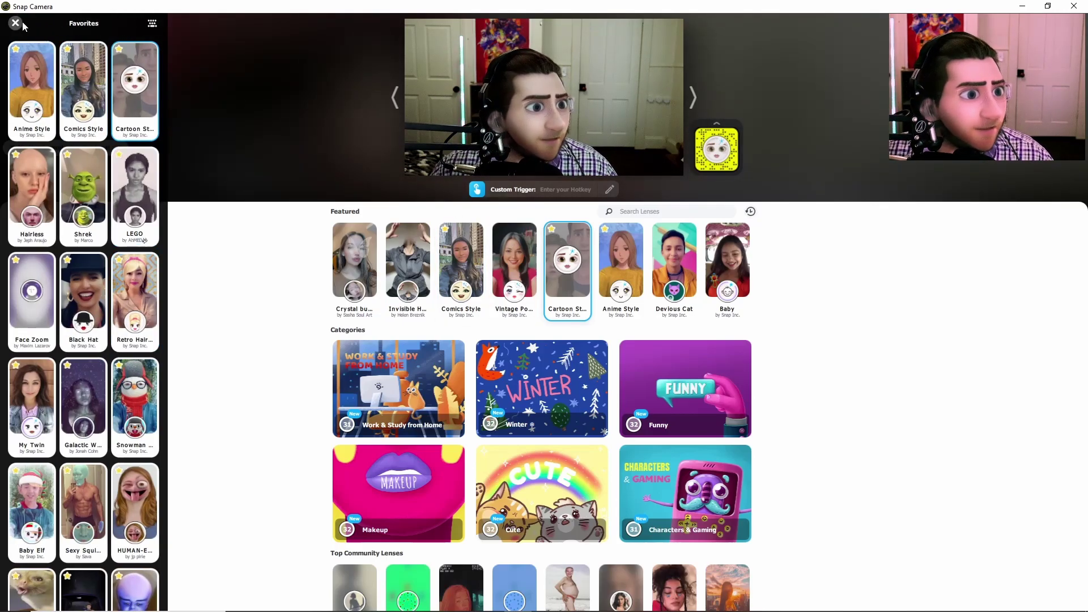
{"action": "scroll", "coordinate": [68, 173], "scroll_direction": "down", "scroll_amount": 5}
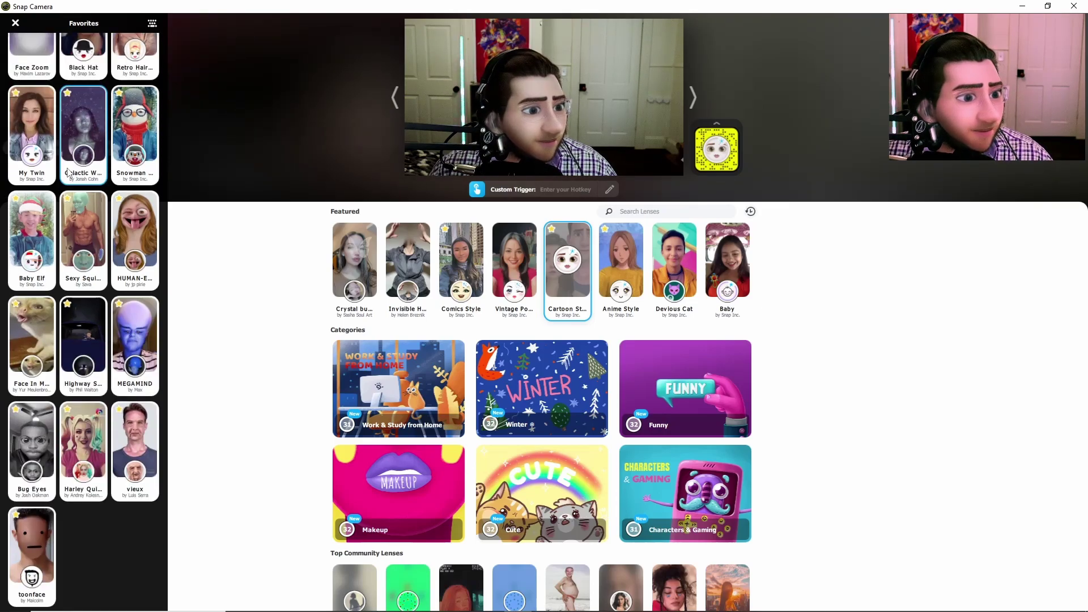
{"action": "scroll", "coordinate": [68, 172], "scroll_direction": "up", "scroll_amount": 5}
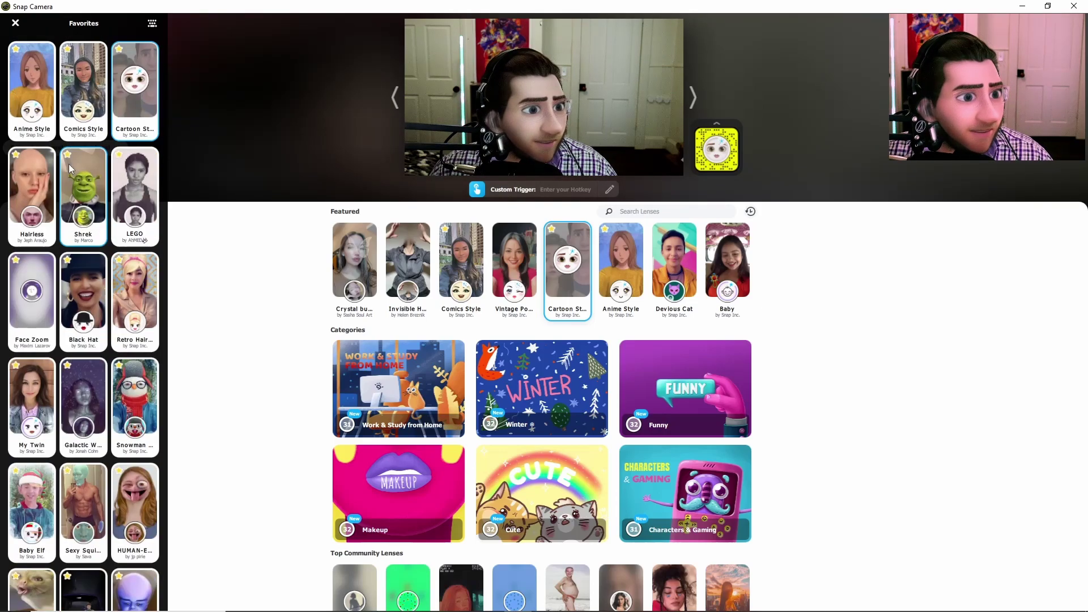
{"action": "left_click", "coordinate": [152, 24]}
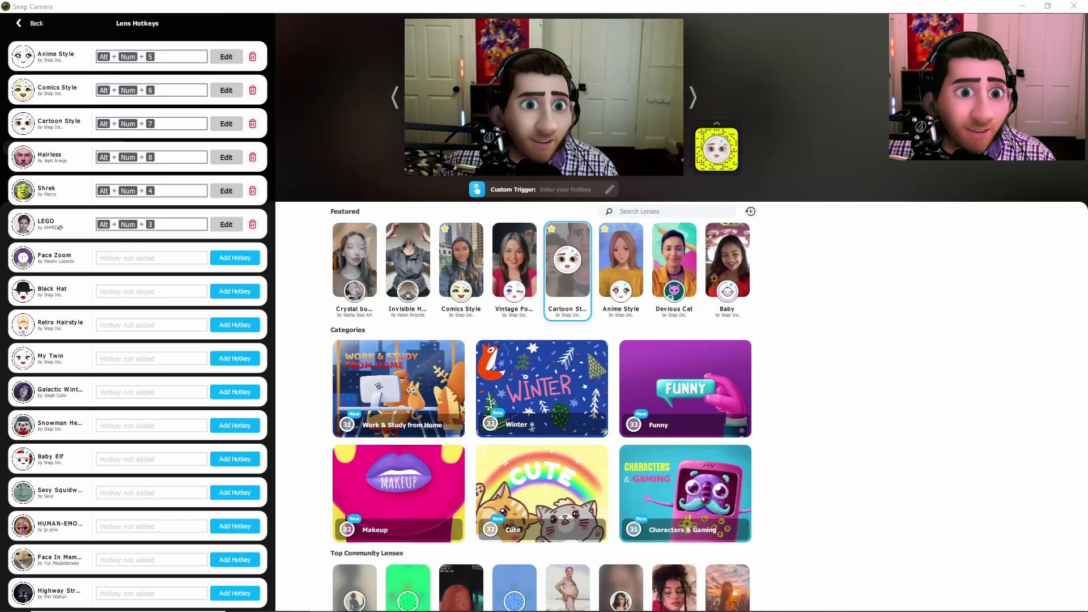
Switch to Stream Deck and postpone the offered software update.
{"action": "left_click", "coordinate": [463, 602]}
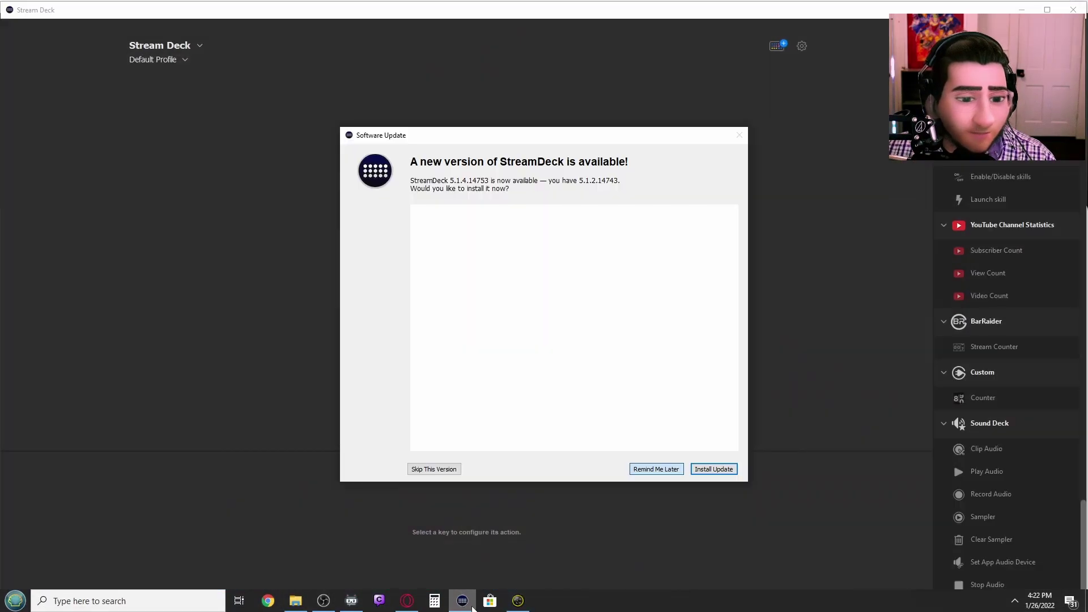
{"action": "left_click", "coordinate": [656, 469]}
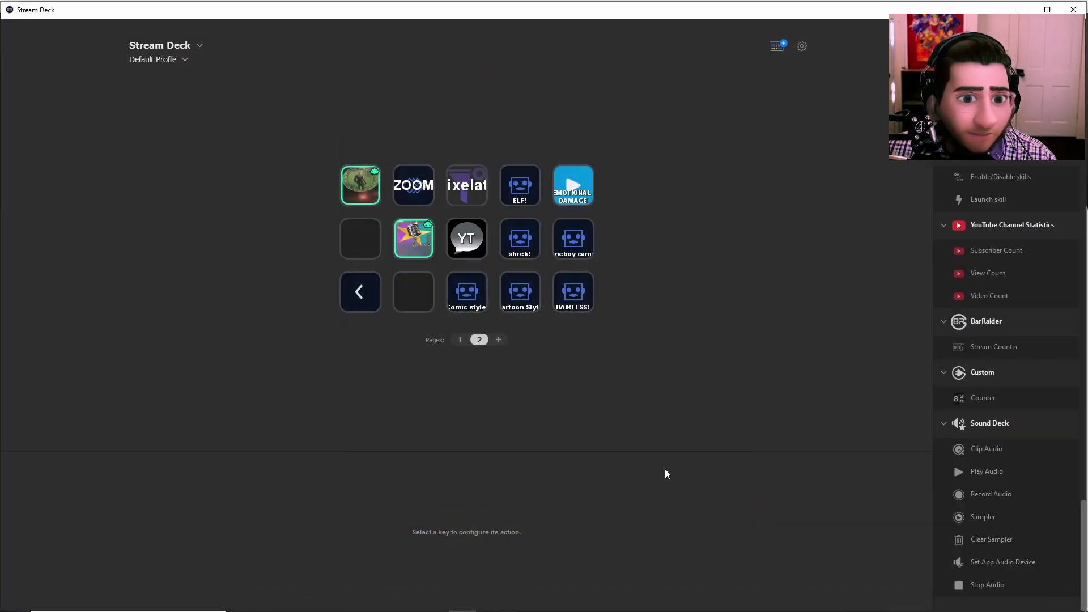
Add a System Hotkey action to the empty key beside the Comic style key and assign it Alt+Numpad 4.
{"action": "scroll", "coordinate": [1028, 298], "scroll_direction": "up", "scroll_amount": 20}
{"action": "scroll", "coordinate": [1019, 269], "scroll_direction": "up", "scroll_amount": 4}
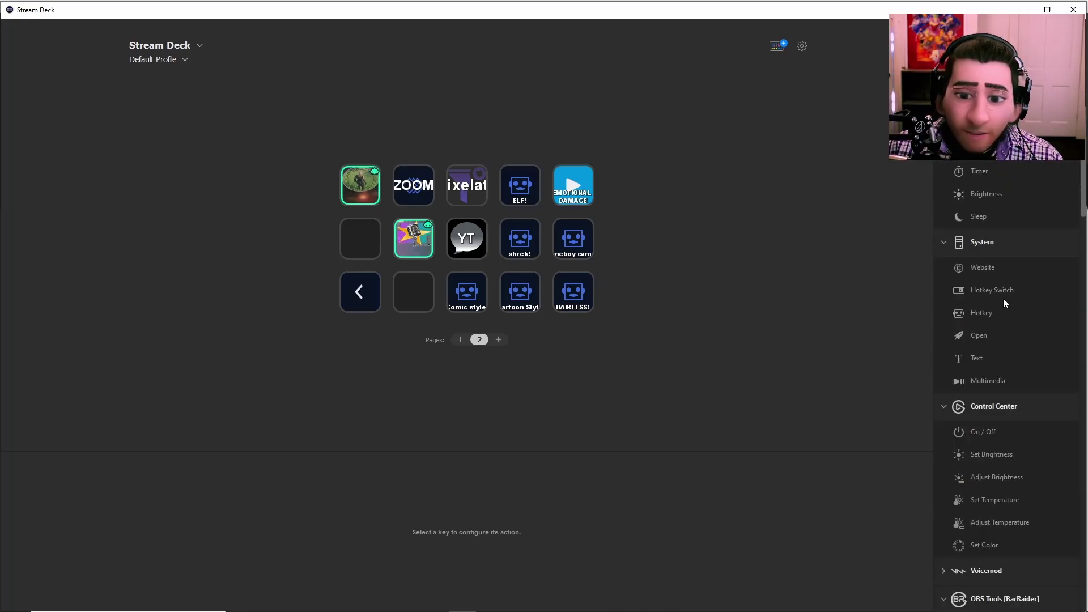
{"action": "left_click_drag", "start_coordinate": [977, 315], "coordinate": [416, 295]}
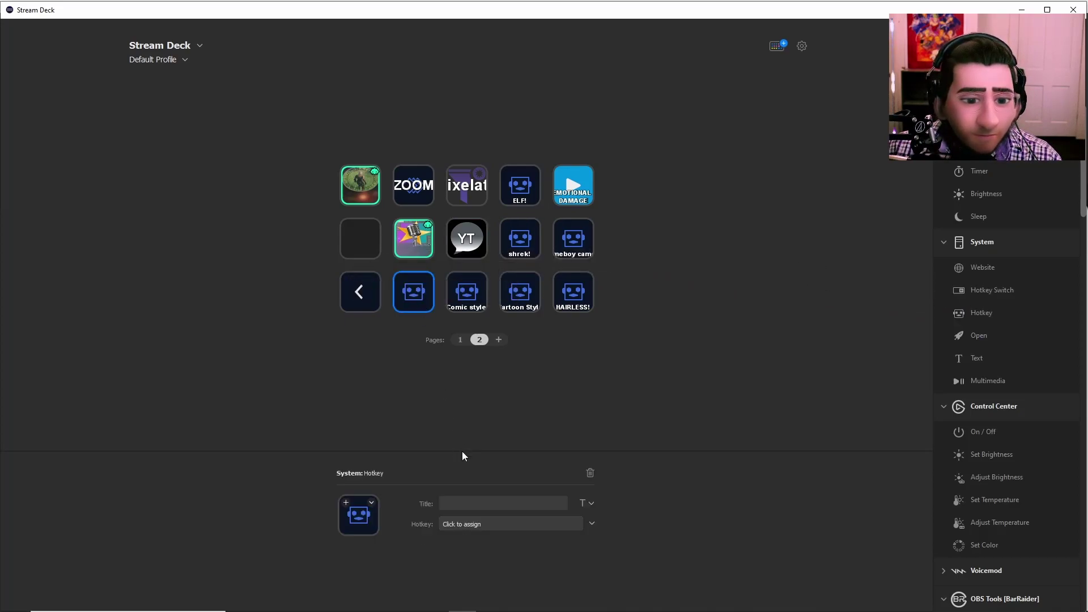
{"action": "left_click", "coordinate": [493, 525]}
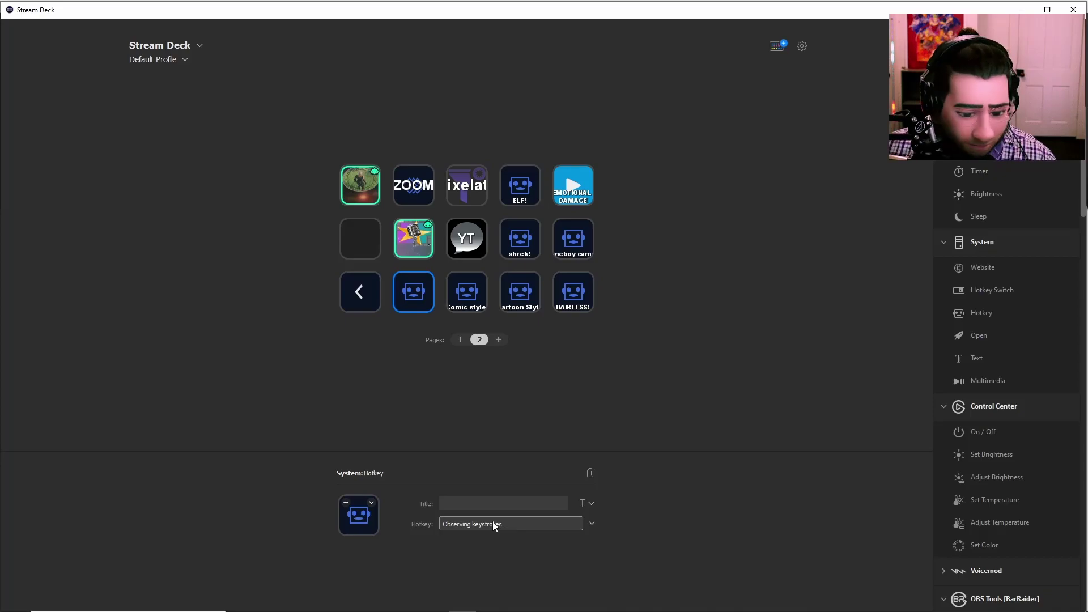
{"action": "key", "text": "alt"}
{"action": "key", "text": "alt+KP_4"}
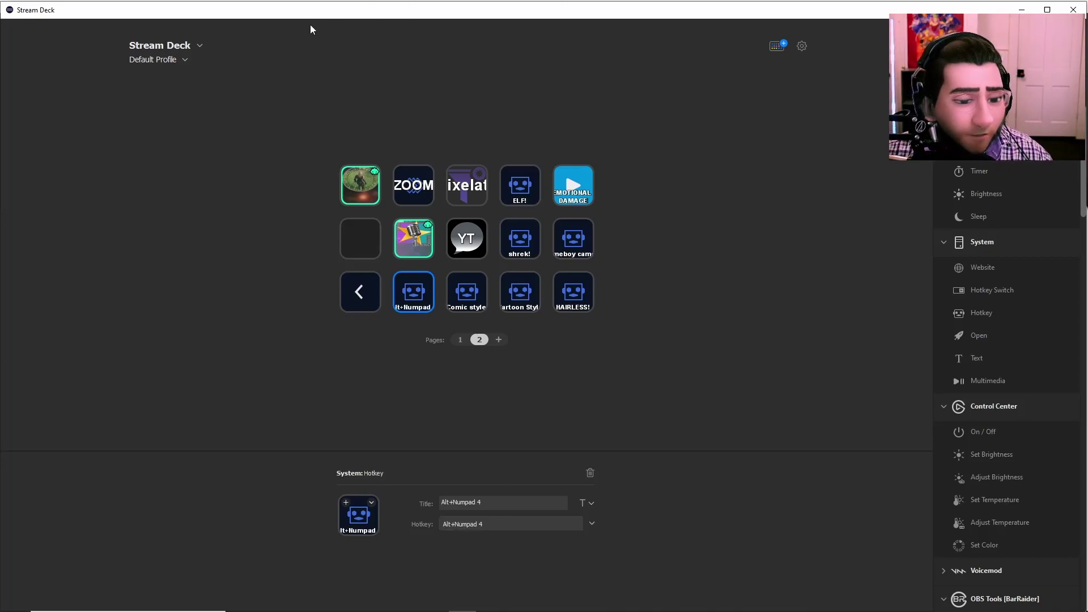
Highlight the title text of the Alt+Numpad 4 key, deselect it and select the key again.
{"action": "left_click", "coordinate": [526, 504]}
{"action": "left_click_drag", "start_coordinate": [409, 504], "coordinate": [411, 508]}
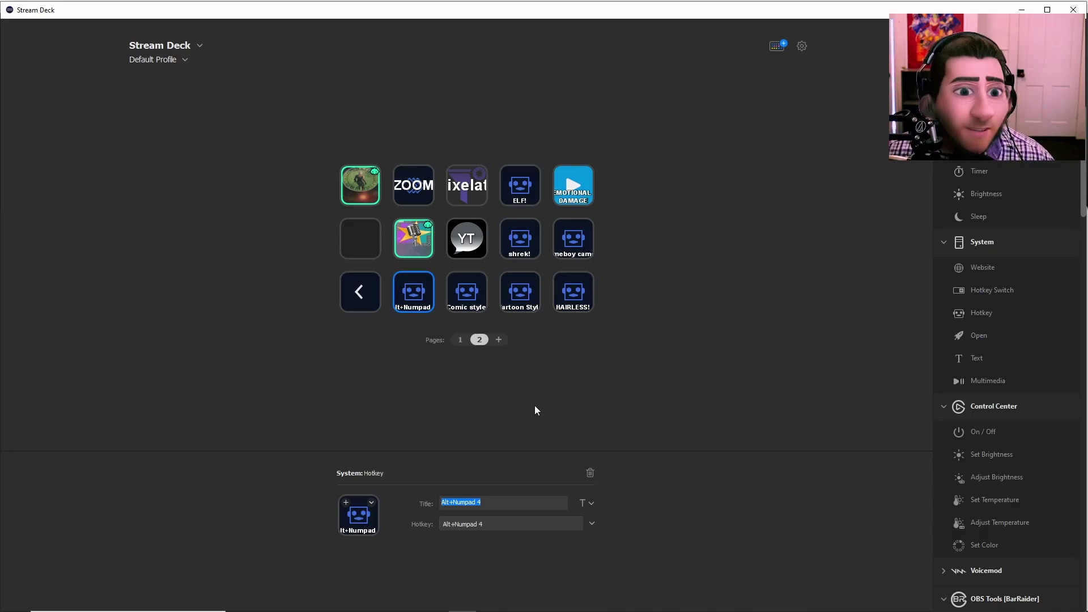
{"action": "left_click", "coordinate": [573, 393]}
{"action": "left_click", "coordinate": [426, 303]}
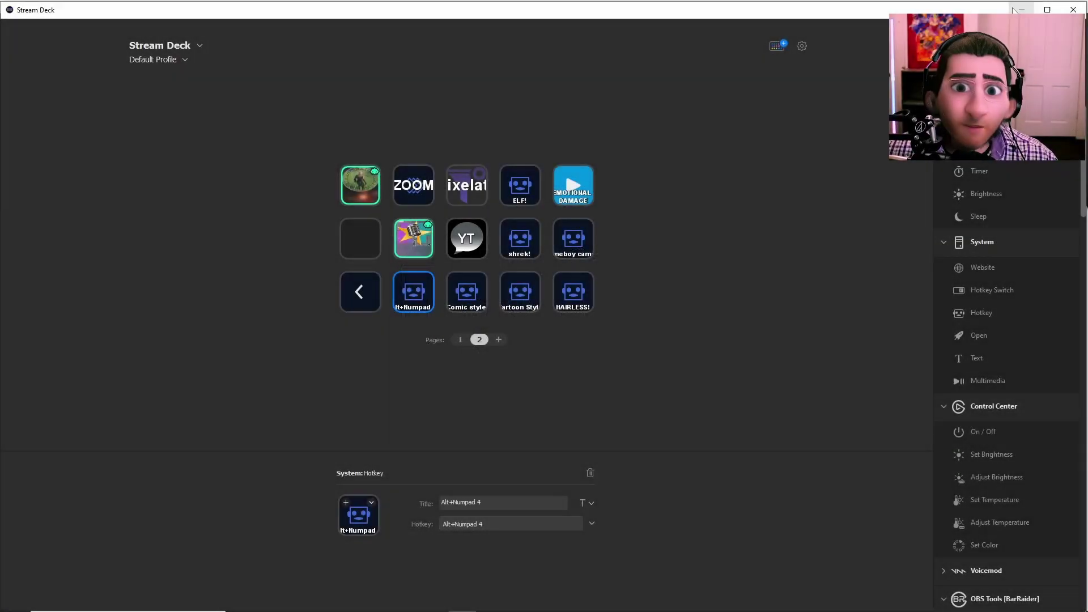
Switch to the Twitch channel page, view the Surprise Daily GS Filter reward among the channel's rewards, and browse the rewards further down the list.
{"action": "left_click", "coordinate": [1012, 10]}
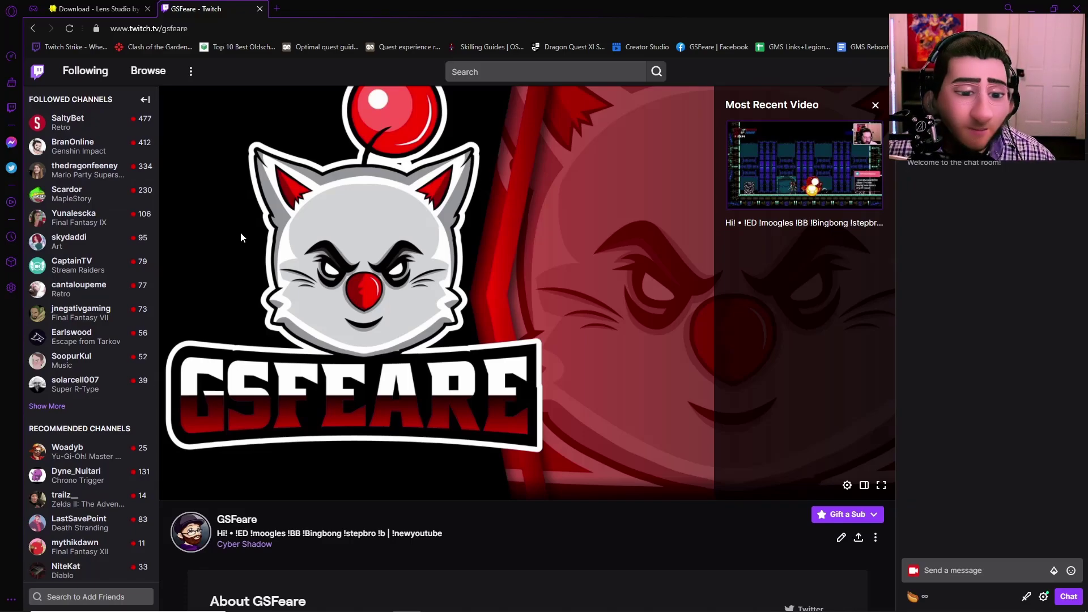
{"action": "left_click", "coordinate": [914, 596]}
{"action": "scroll", "coordinate": [994, 515], "scroll_direction": "down", "scroll_amount": 3}
{"action": "scroll", "coordinate": [1026, 528], "scroll_direction": "down", "scroll_amount": 1}
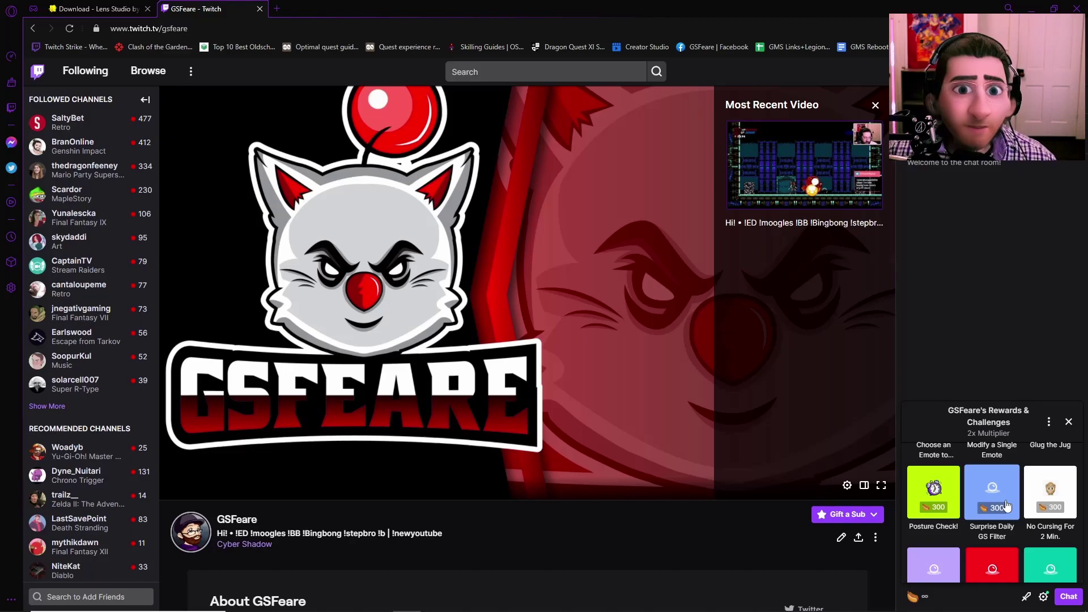
{"action": "left_click", "coordinate": [1006, 505]}
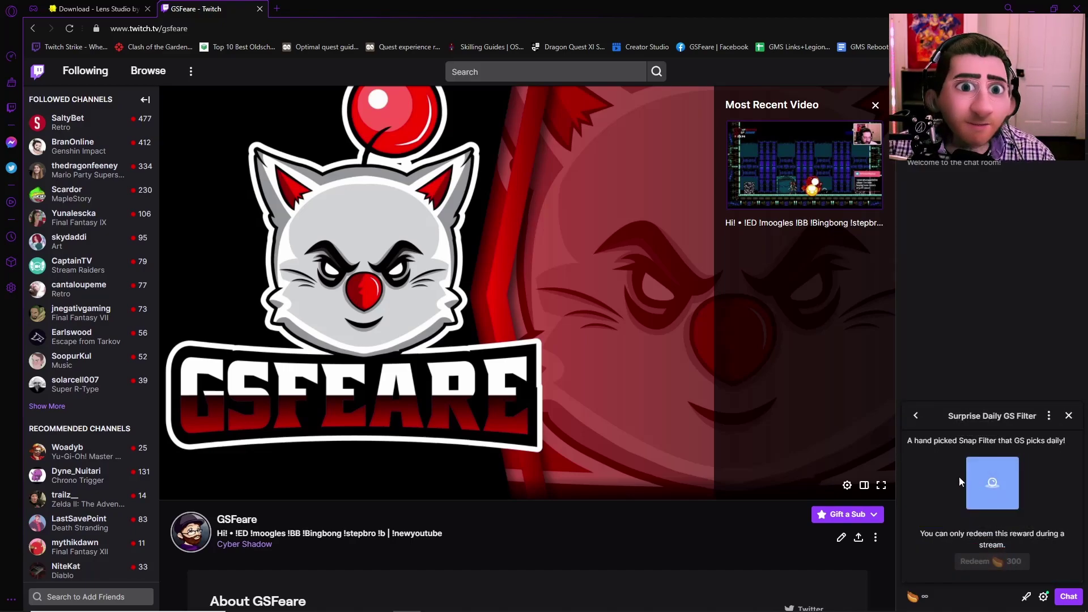
{"action": "left_click", "coordinate": [915, 415]}
{"action": "scroll", "coordinate": [992, 549], "scroll_direction": "down", "scroll_amount": 5}
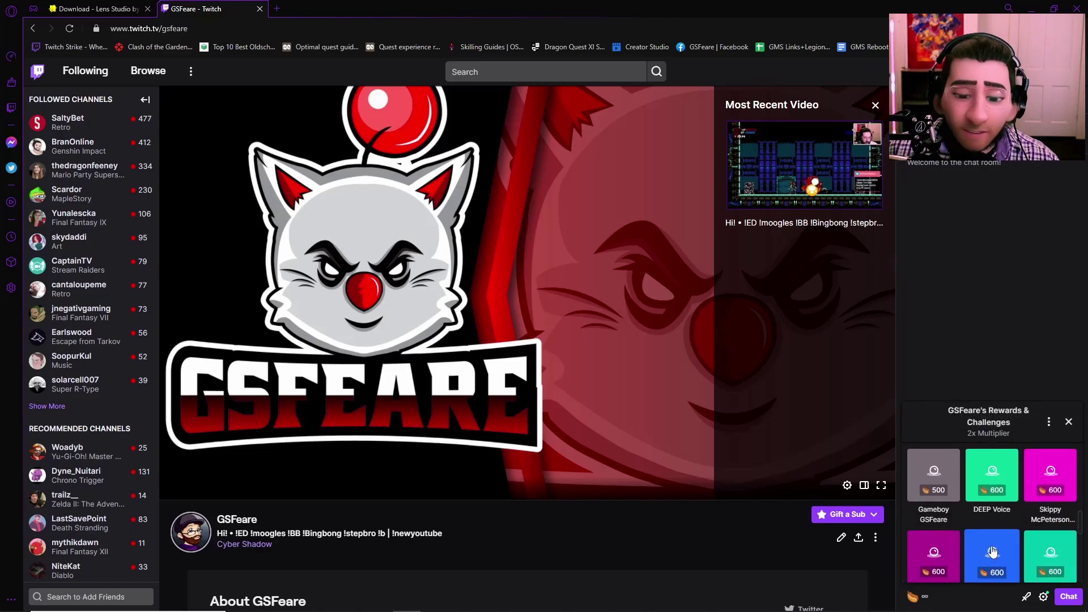